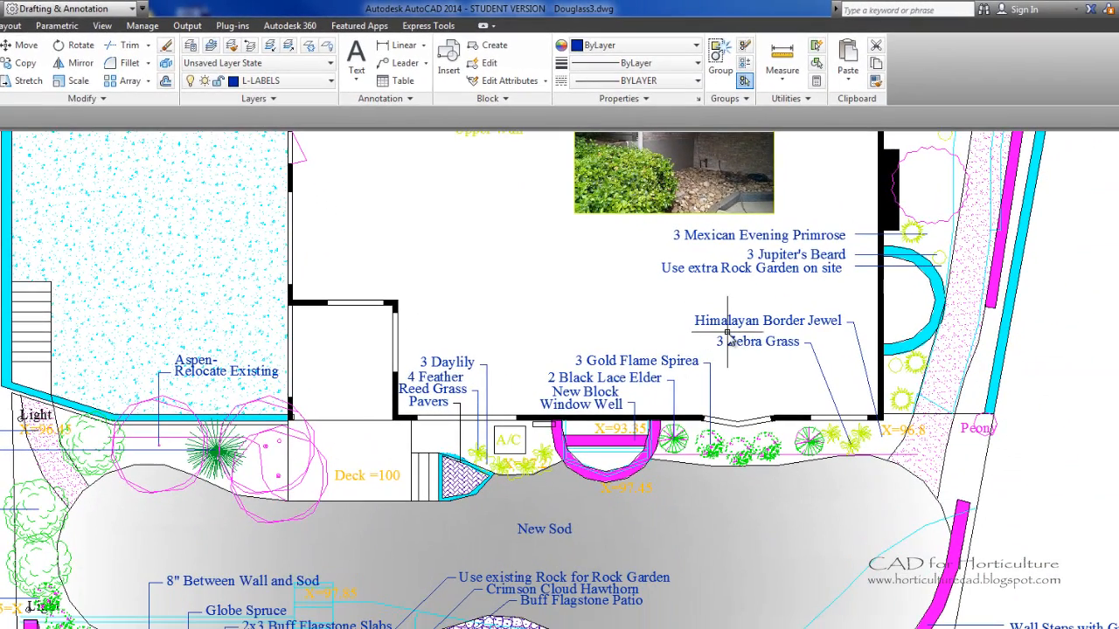
Step: Inspect the fence line running from the house corner to the Peony label, and return to model space
click(967, 413)
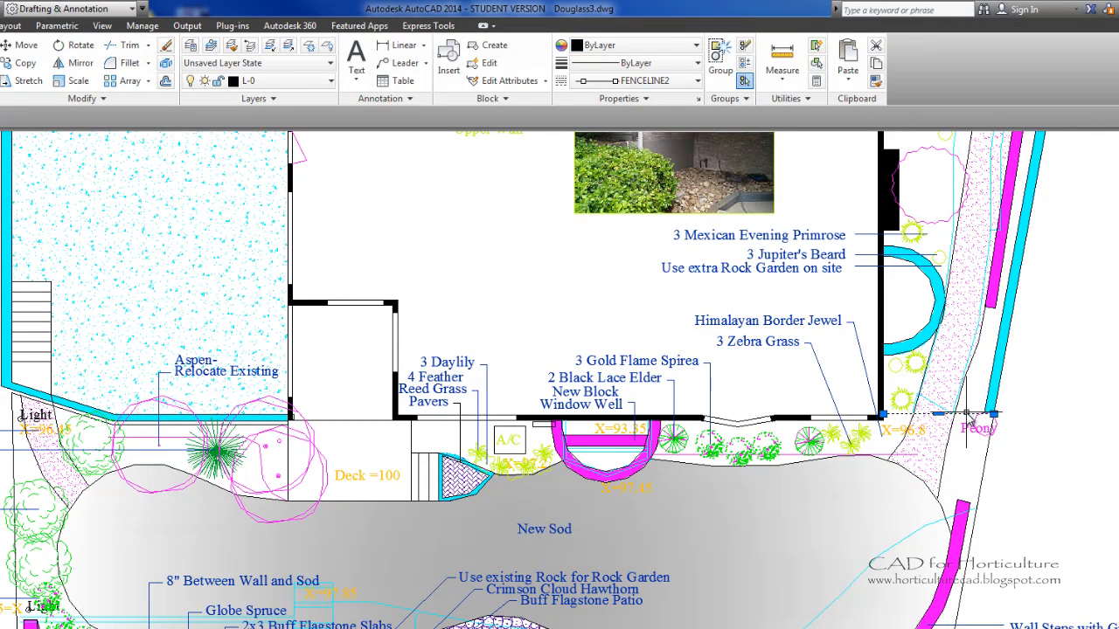
scroll(969, 422, up, 2)
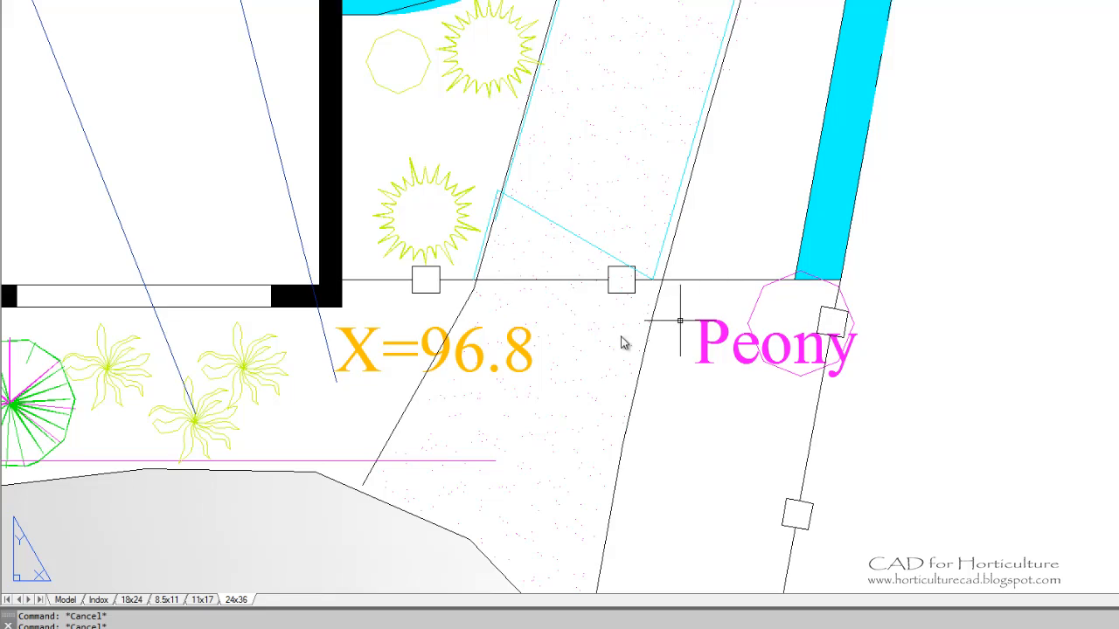
click(57, 600)
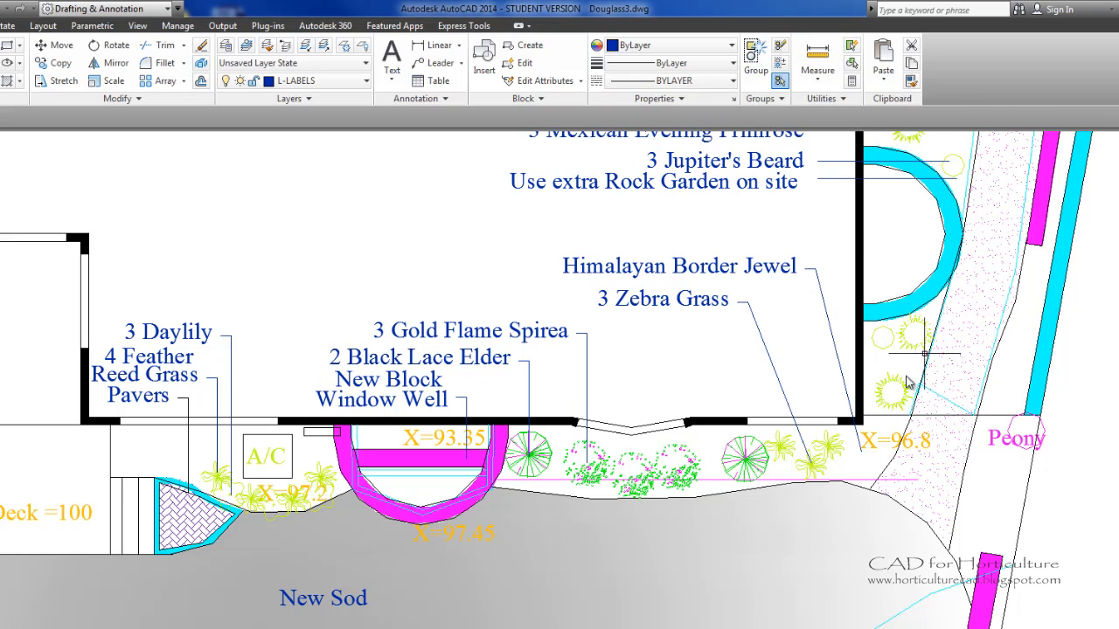
Step: Try Red on the fence polyline between the house corner and the Peony label, and settle on Magenta
mouse_move(886, 419)
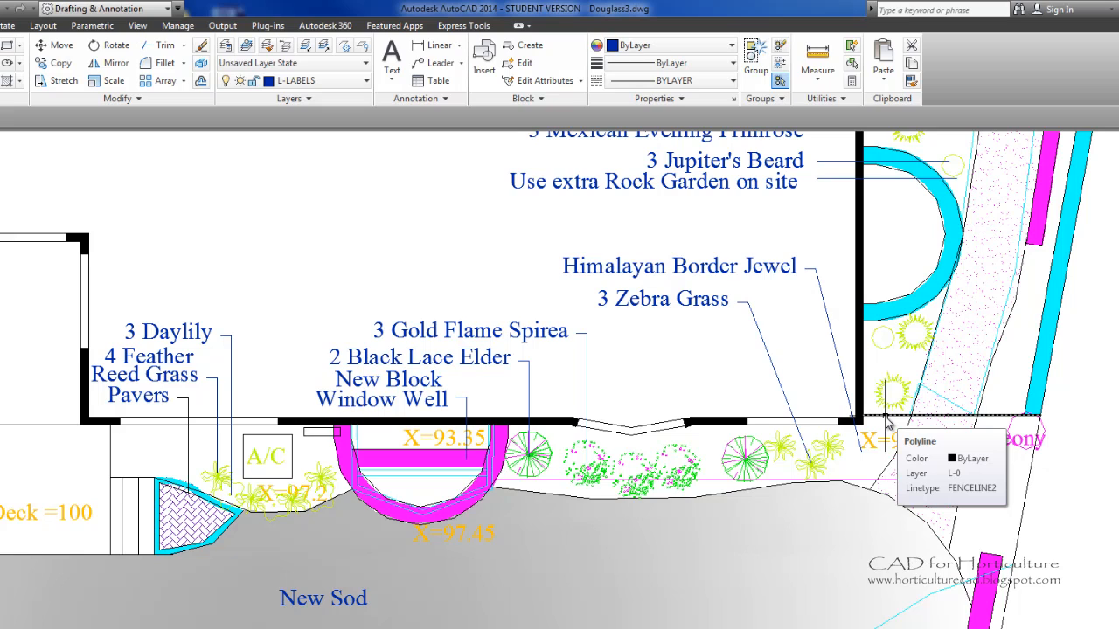
click(886, 419)
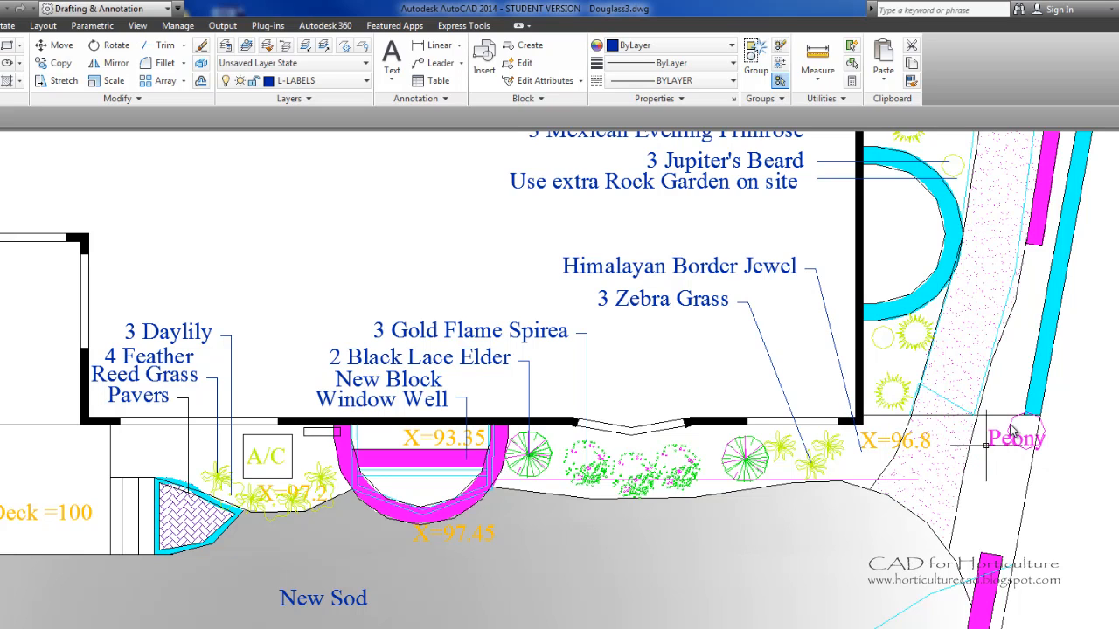
click(680, 45)
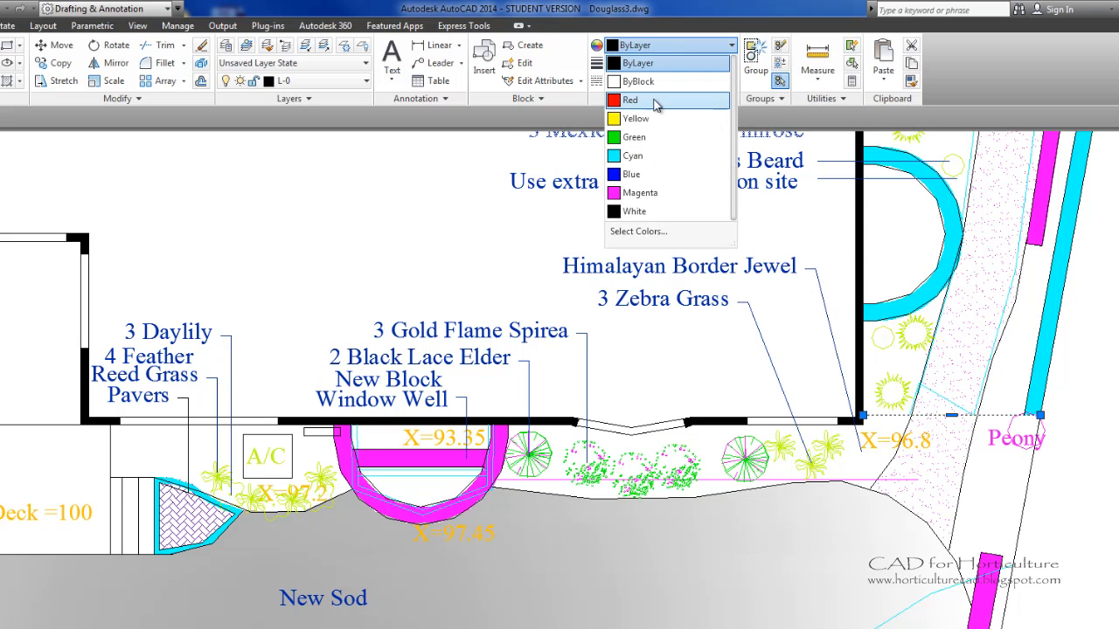
click(654, 103)
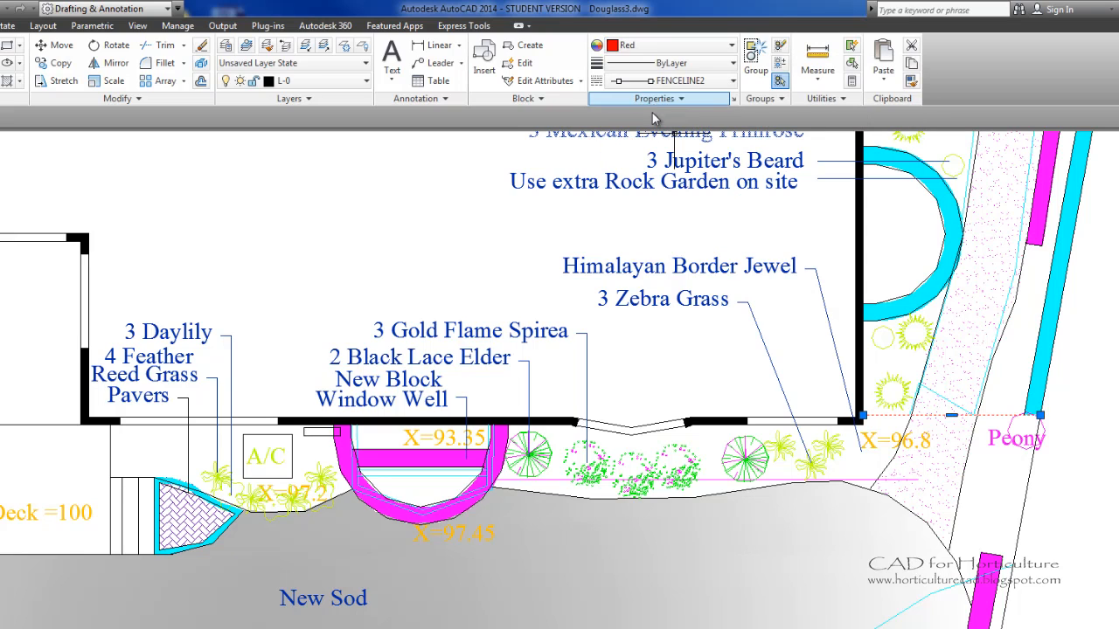
click(673, 45)
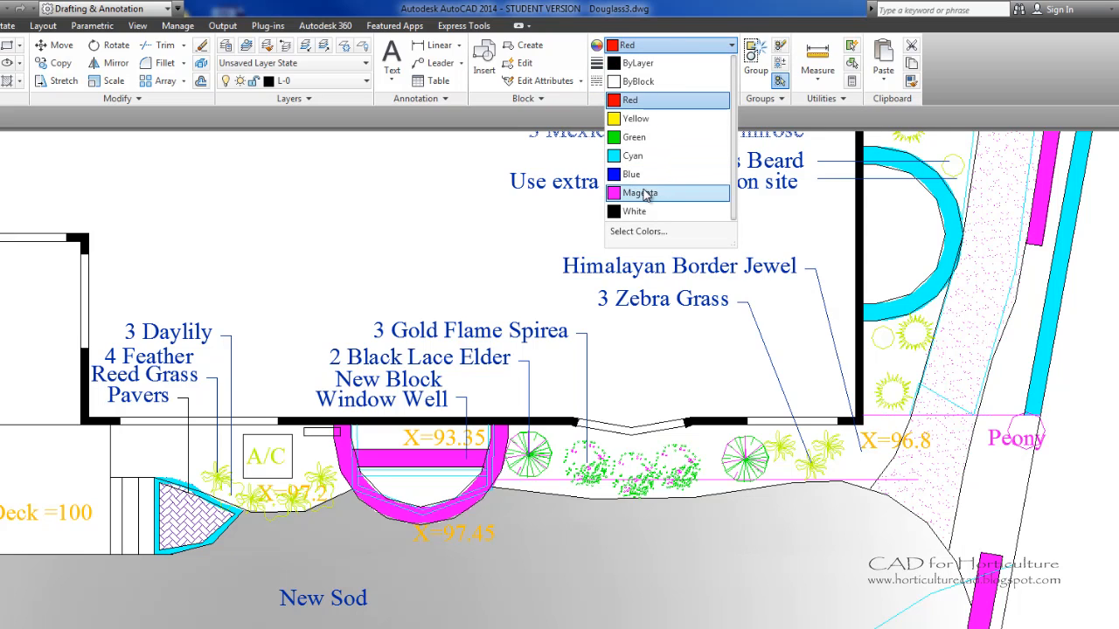
click(647, 193)
key(Escape)
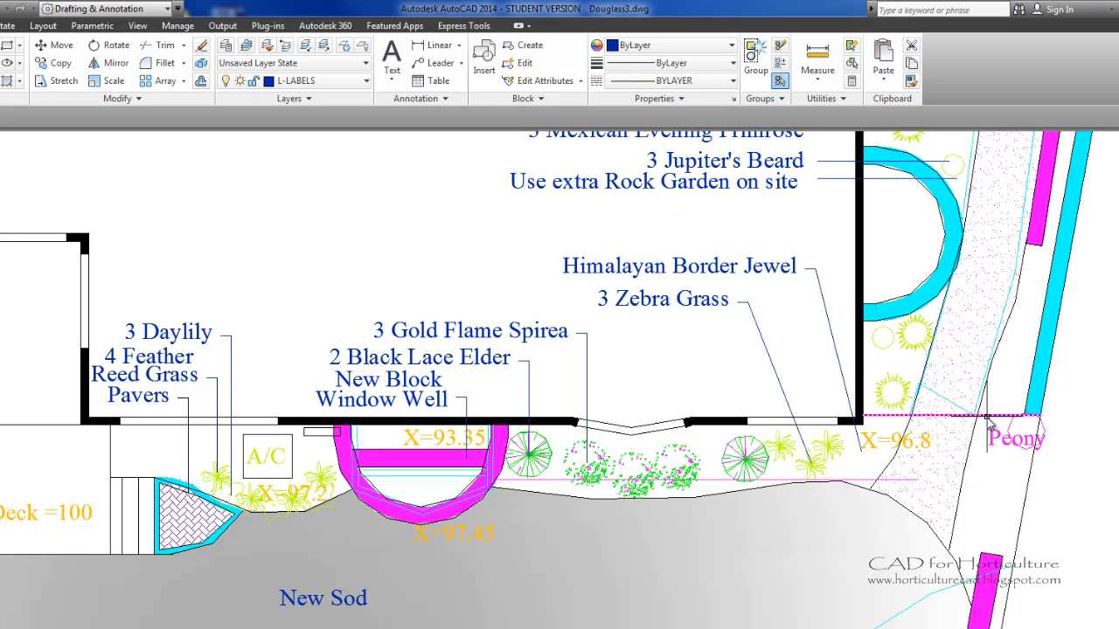
mouse_move(988, 417)
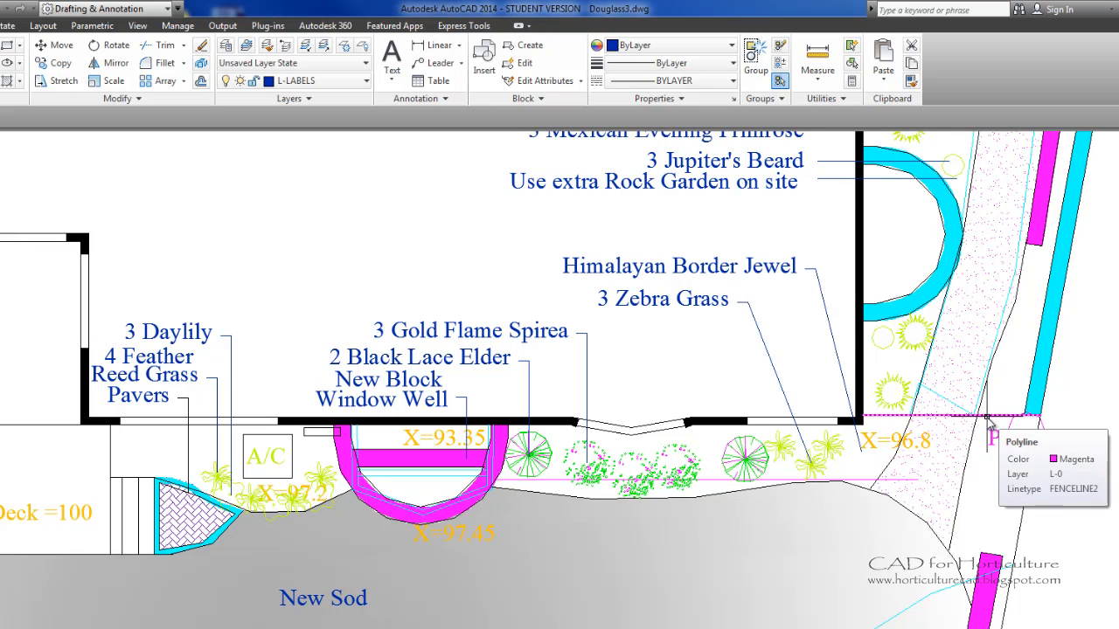
Step: Look through the available lineweights without choosing one
click(731, 63)
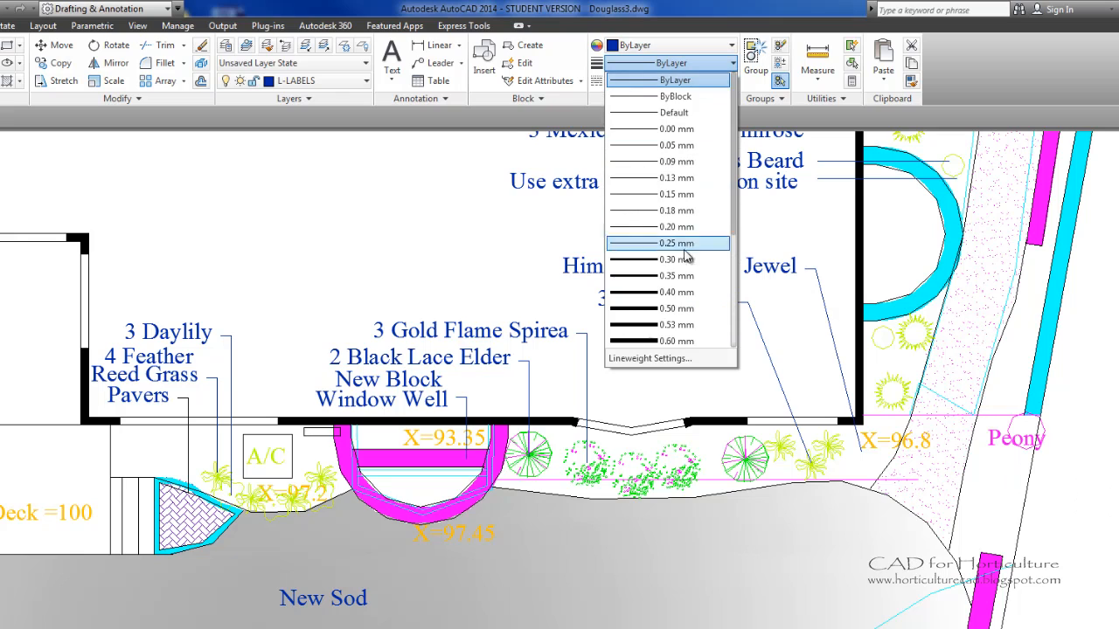
scroll(686, 263, down, 1)
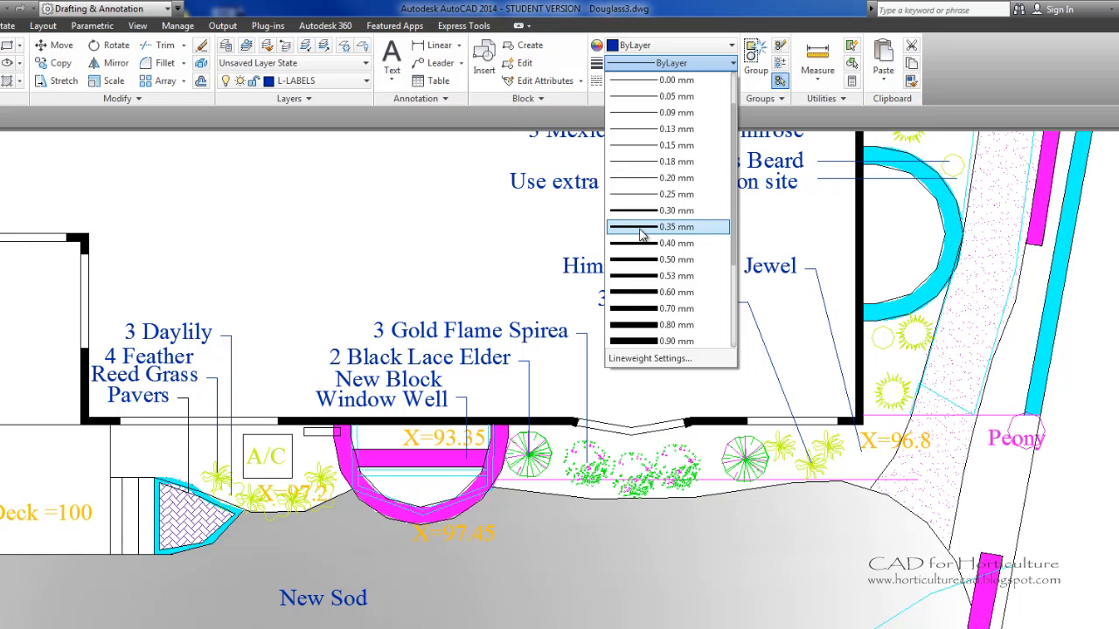
scroll(643, 234, down, 1)
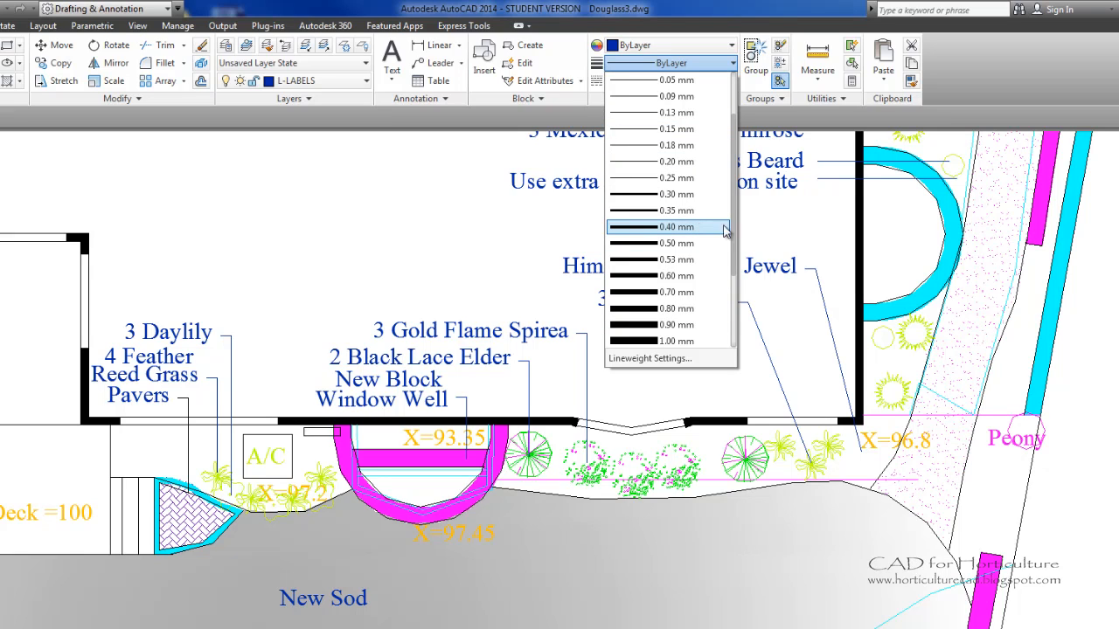
click(782, 231)
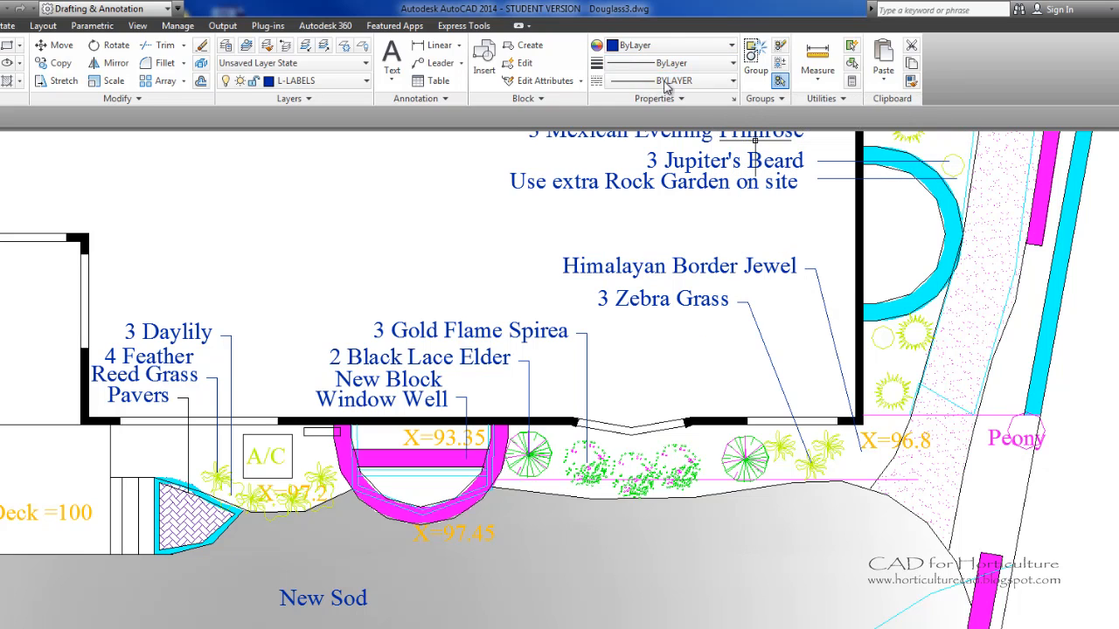
Step: Load the DASHDOT linetype from acad.lin into the drawing
click(733, 81)
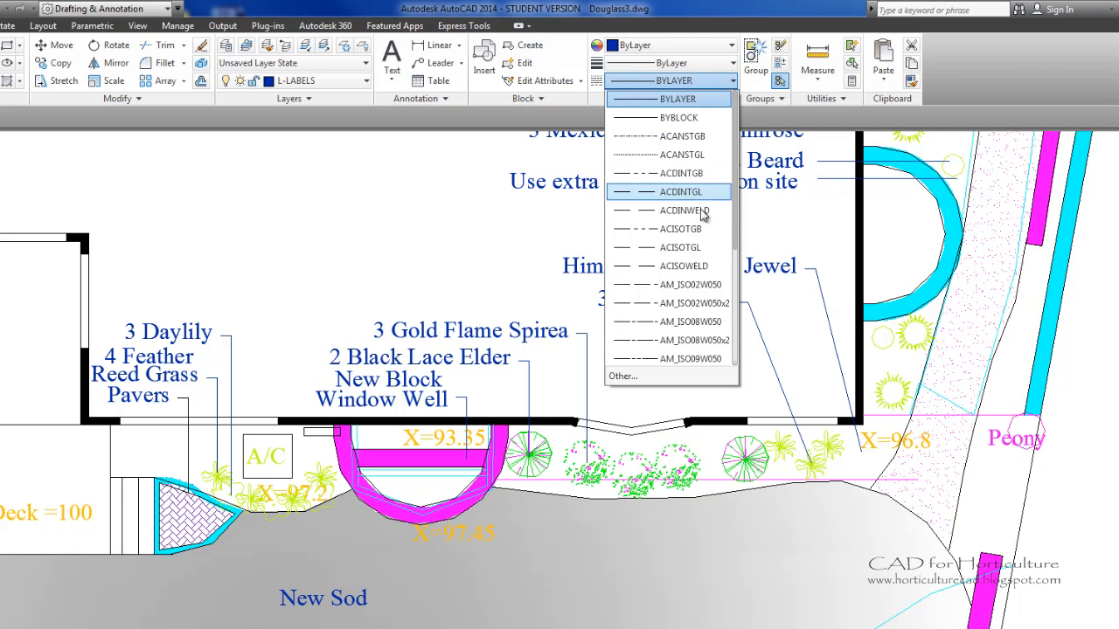
scroll(657, 357, down, 2)
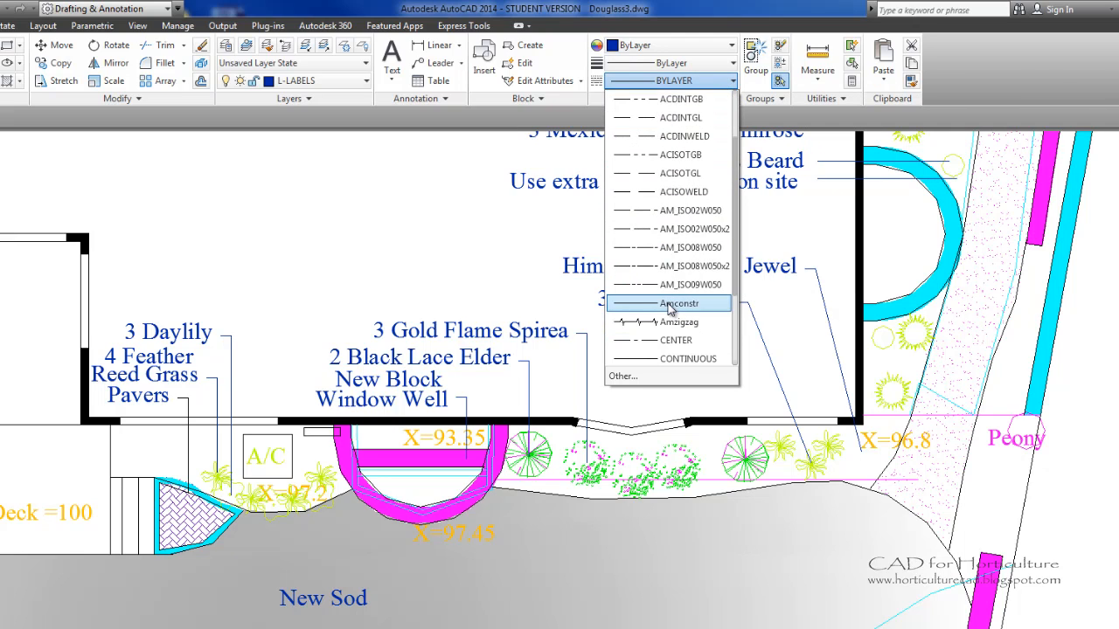
scroll(649, 354, down, 1)
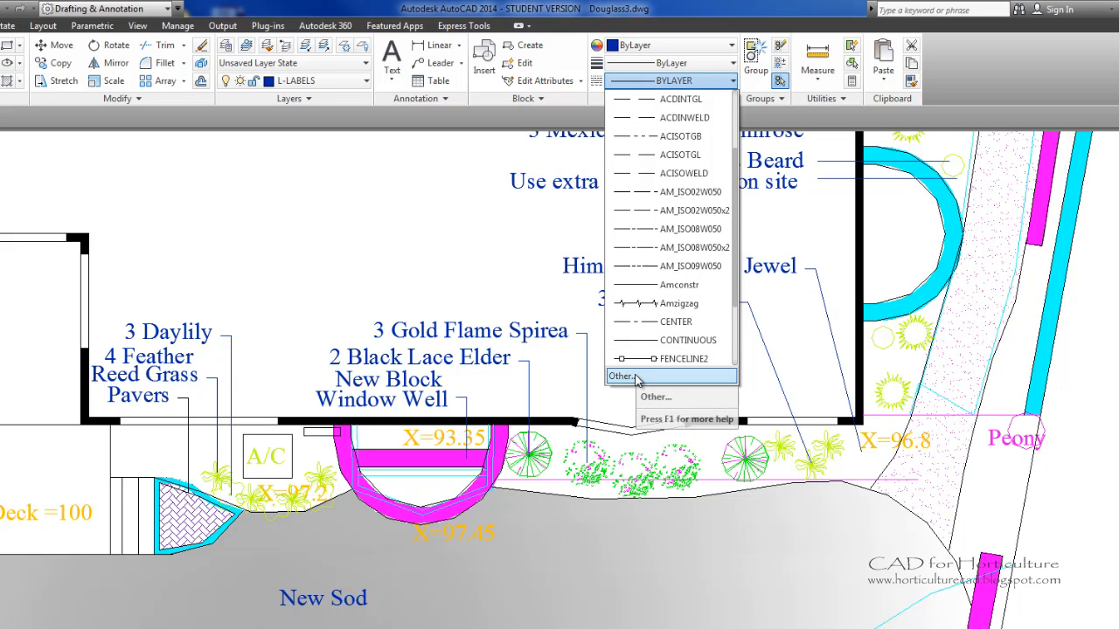
click(635, 377)
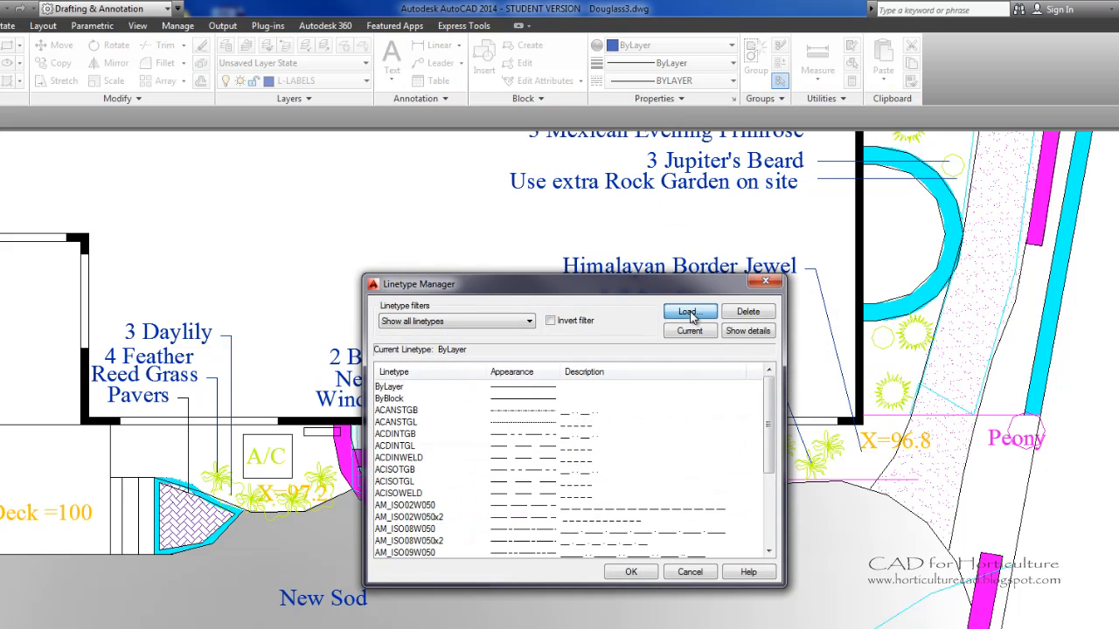
click(687, 312)
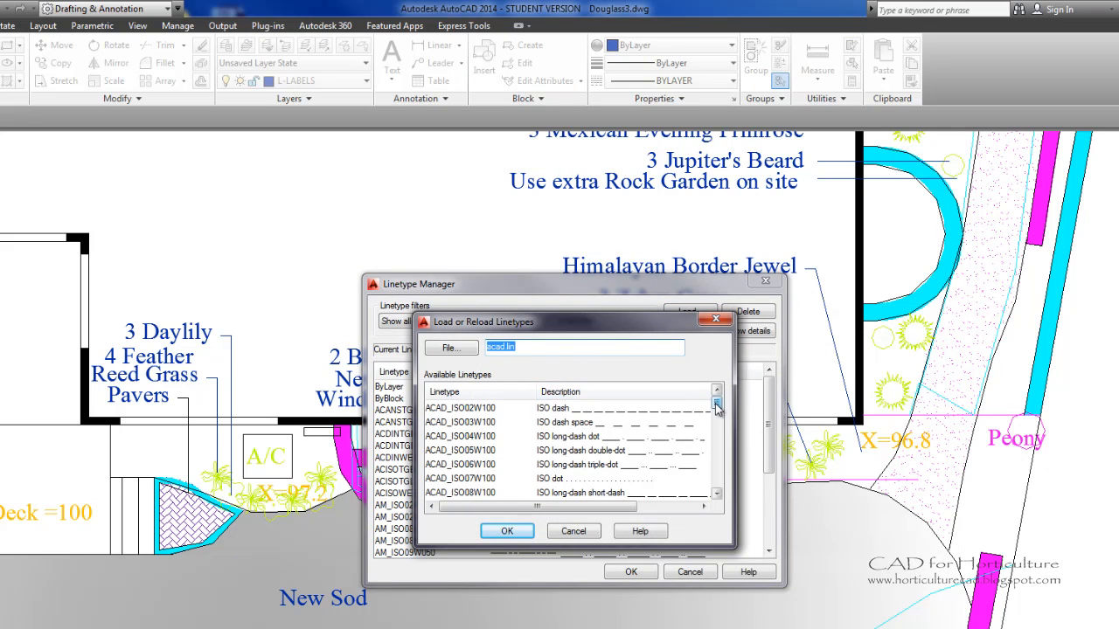
drag(715, 402, 716, 434)
scroll(716, 437, down, 1)
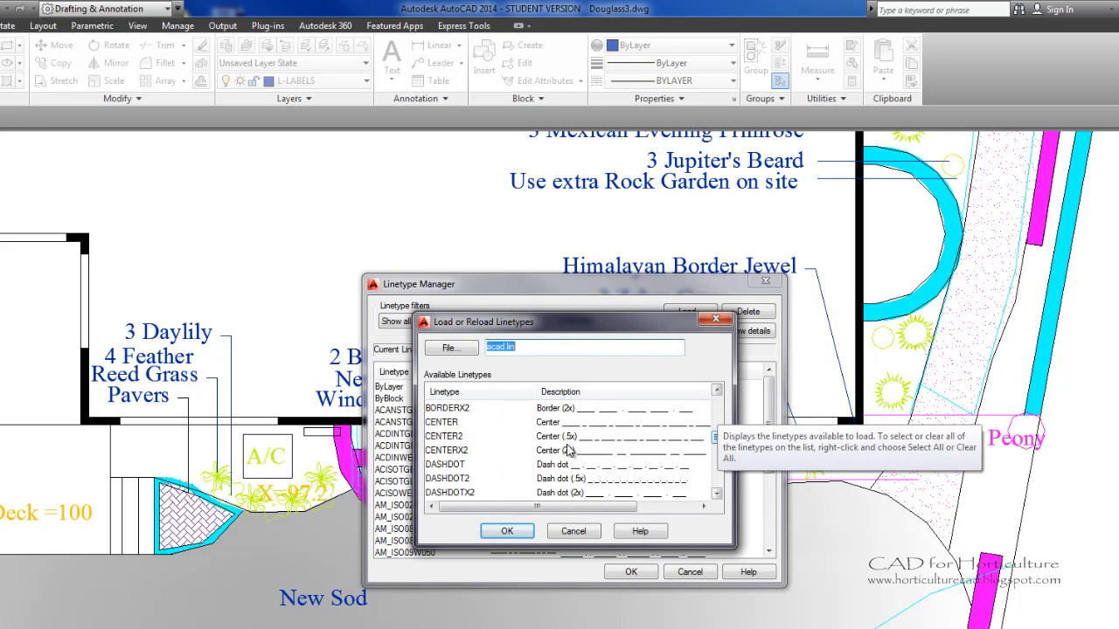
click(457, 466)
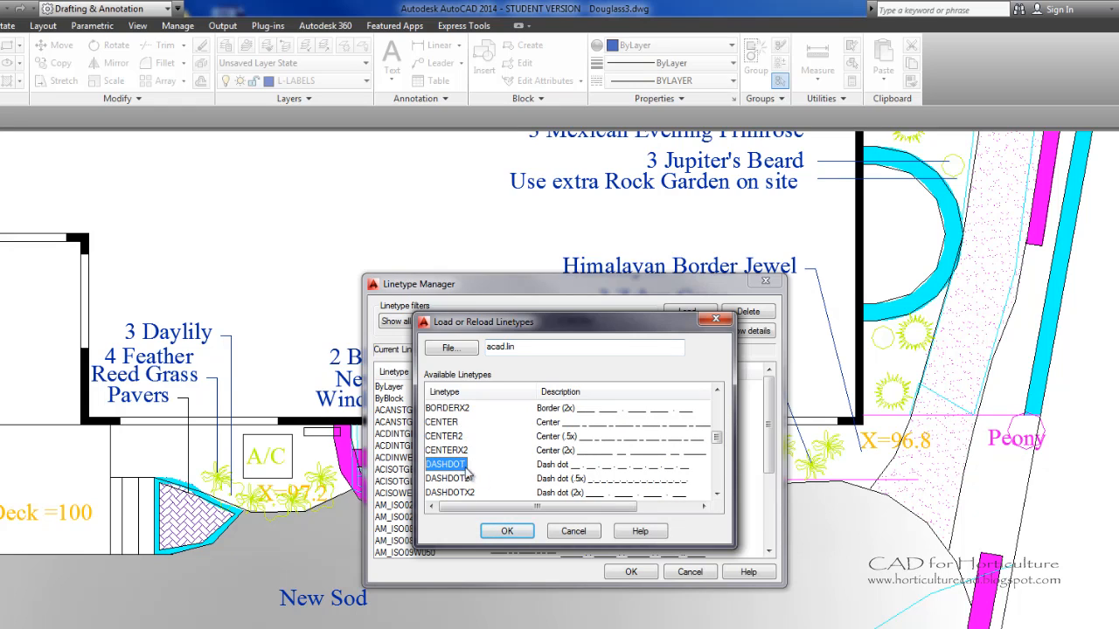
click(507, 530)
click(632, 572)
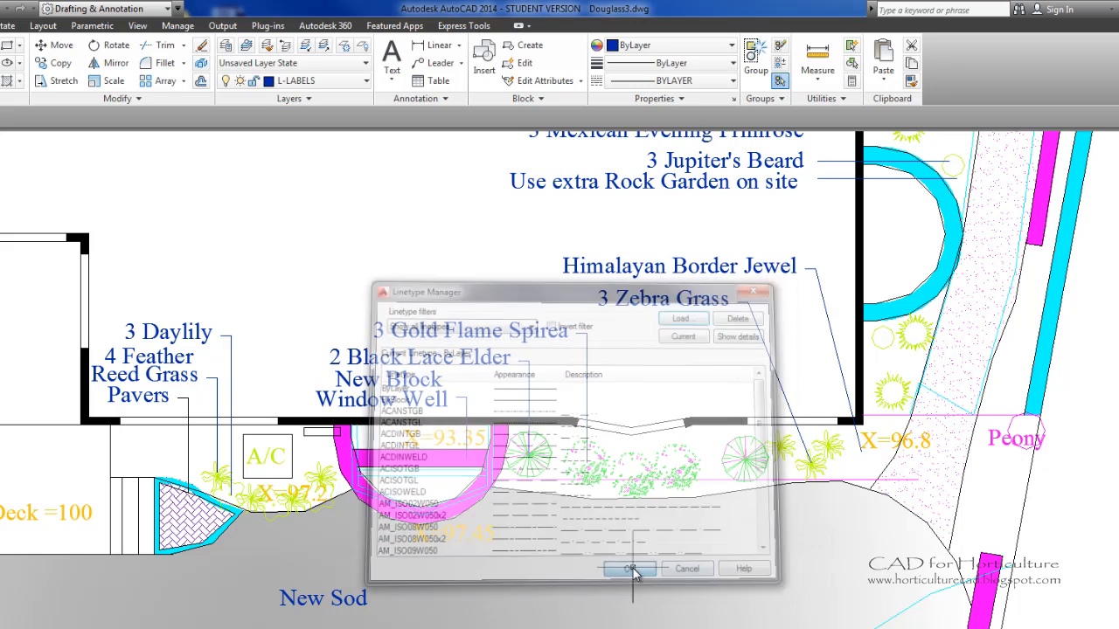
Step: Check the drawing's available linetypes for DASHDOT, leaving the current linetype as it is
click(734, 80)
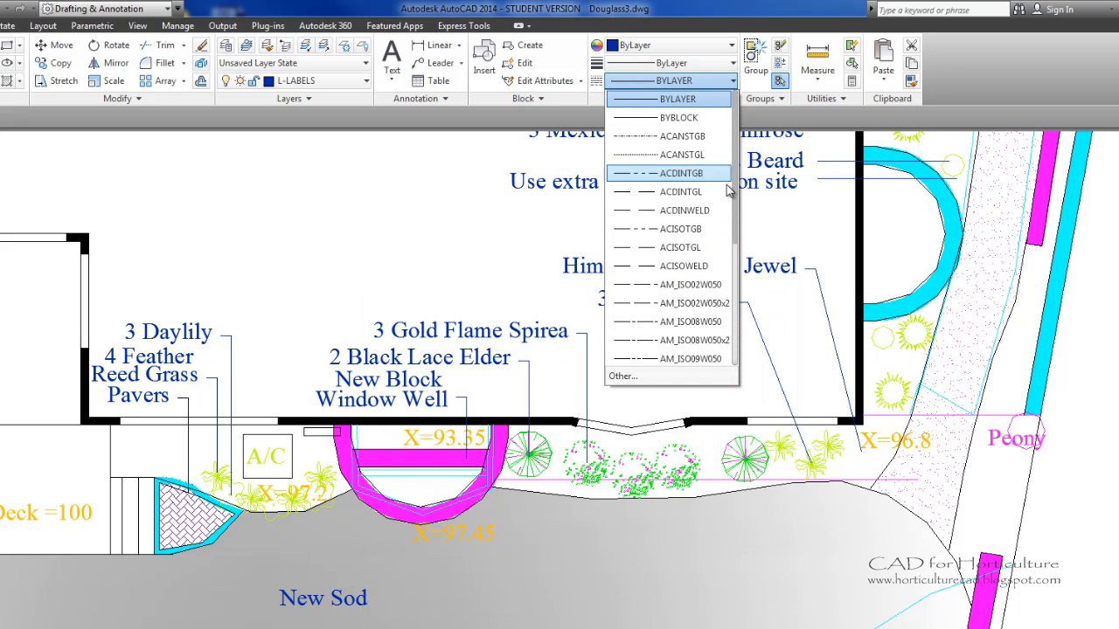
drag(737, 194, 735, 269)
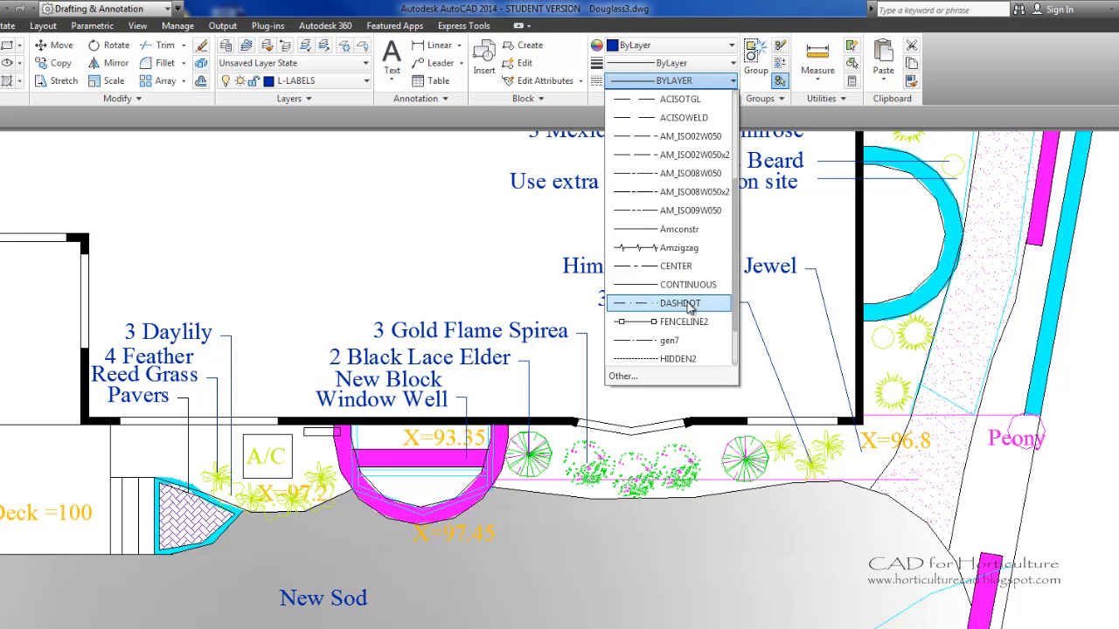
click(578, 287)
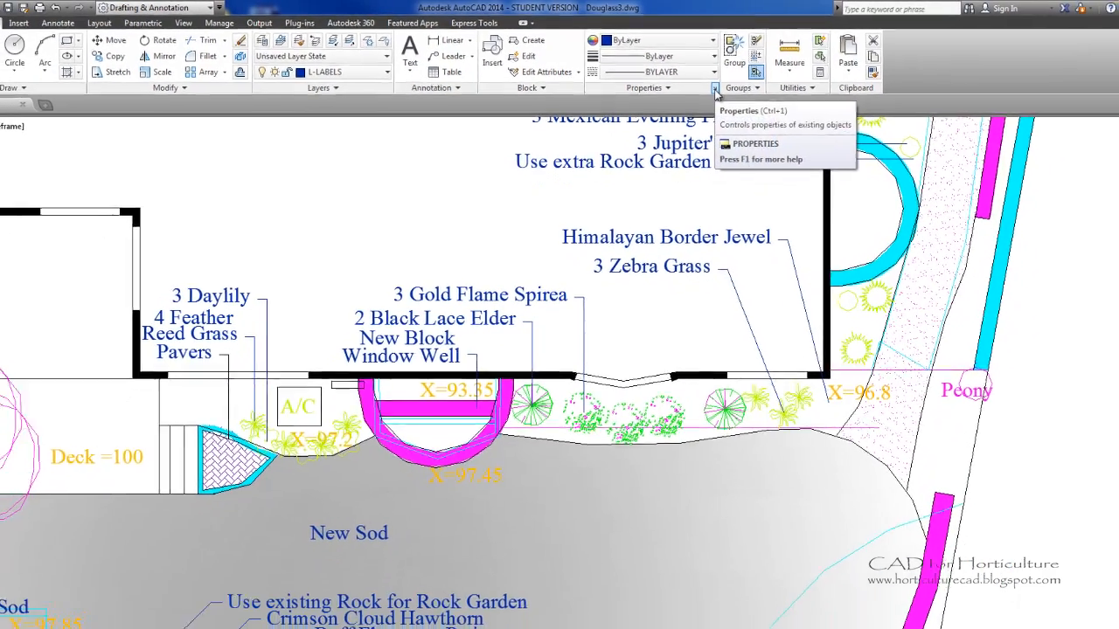
Step: Show the full object properties and examine those of the curved wall's inner polyline and the magenta fence polyline
click(707, 83)
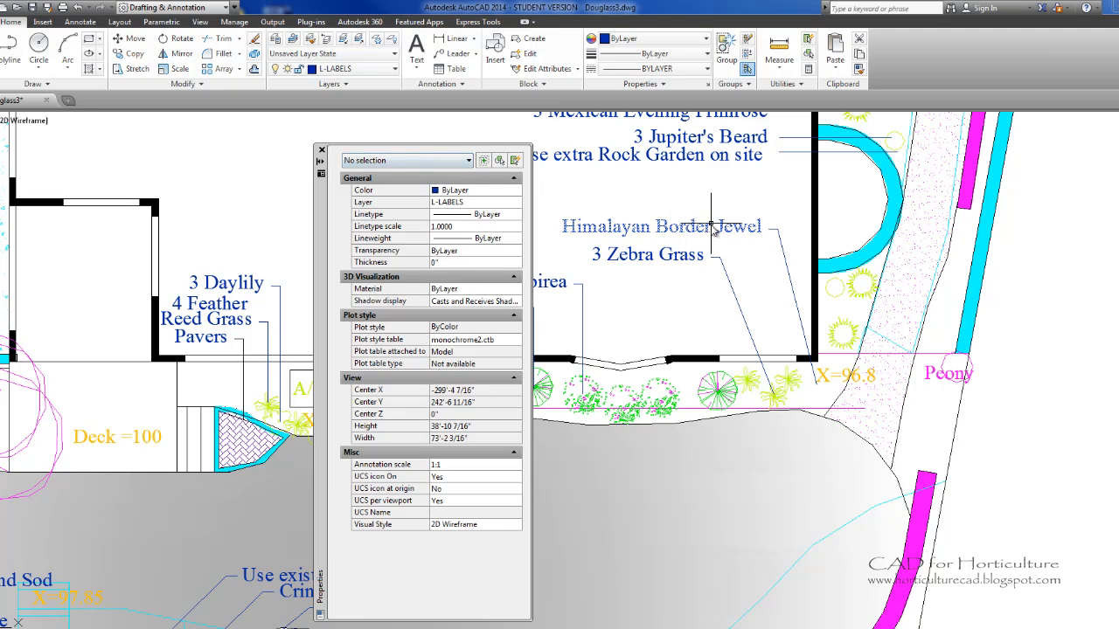
click(832, 258)
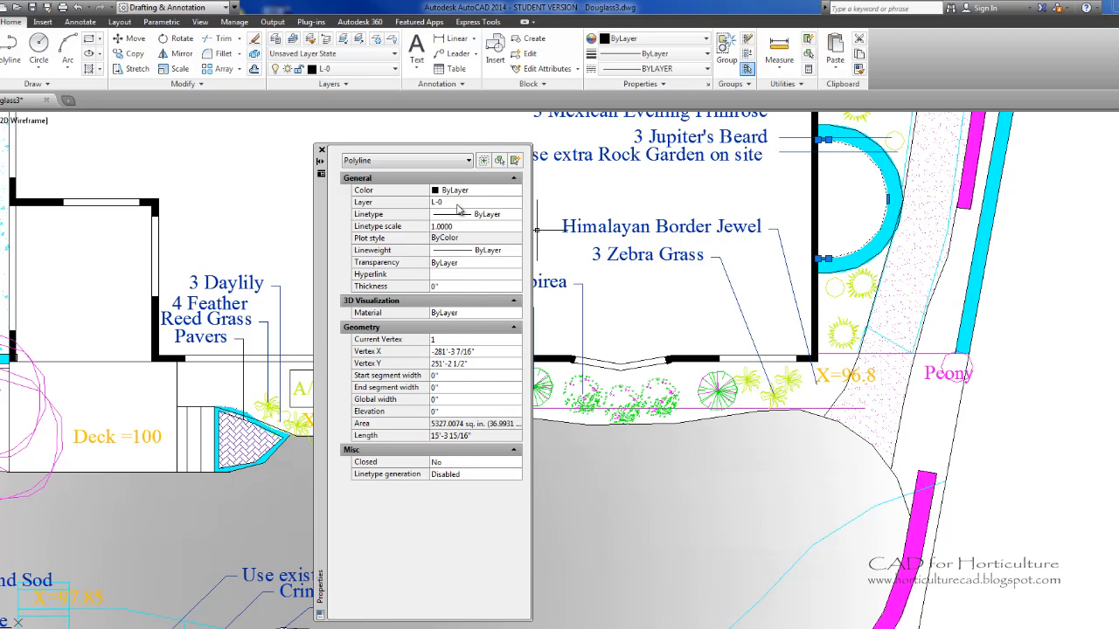
key(Escape)
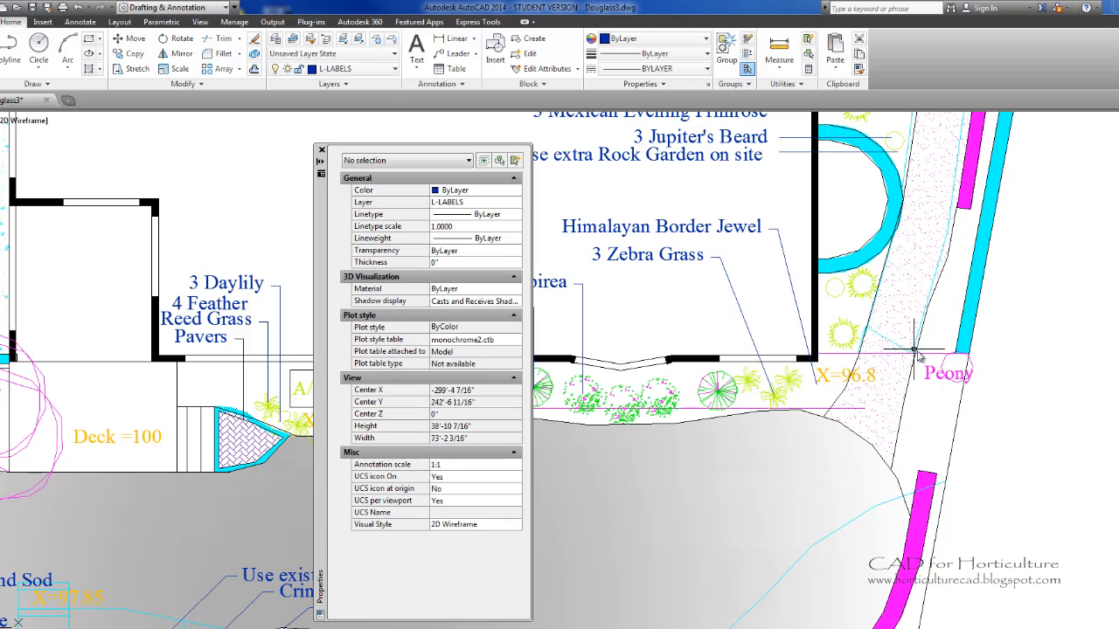
click(923, 354)
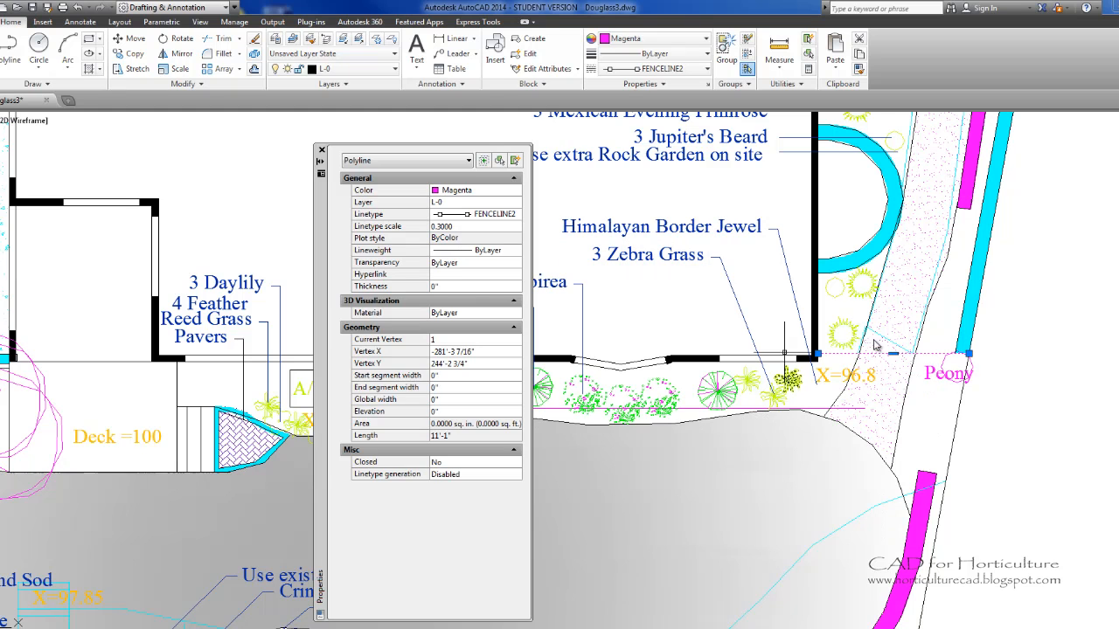
key(Escape)
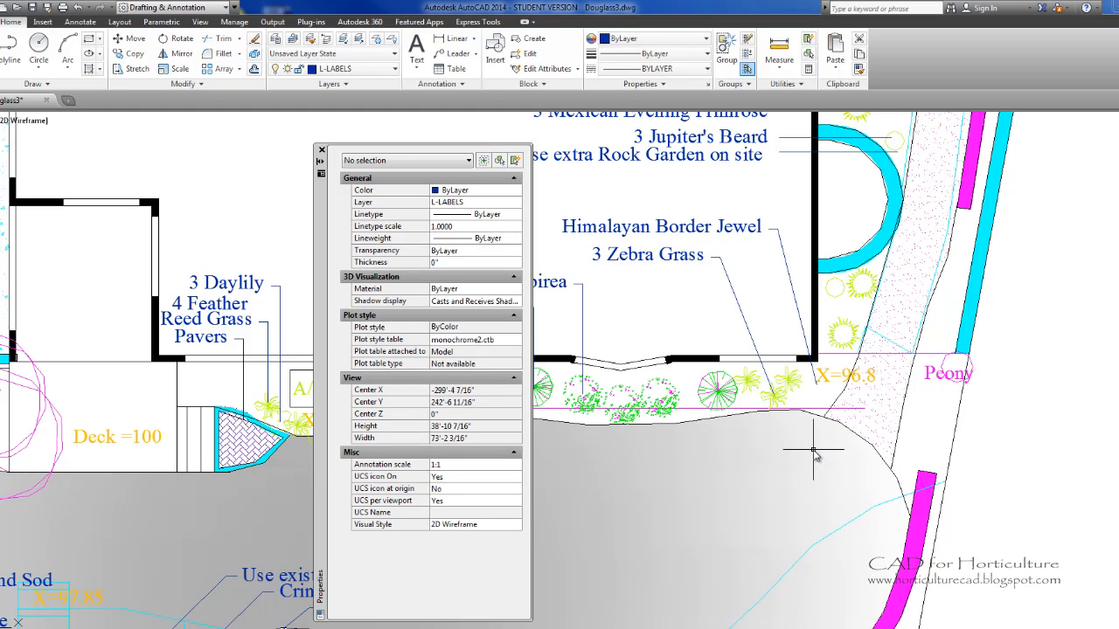
Step: Examine the New Sod gradient hatch's properties and its gradient name options, and deselect the hatch without changing it
click(813, 452)
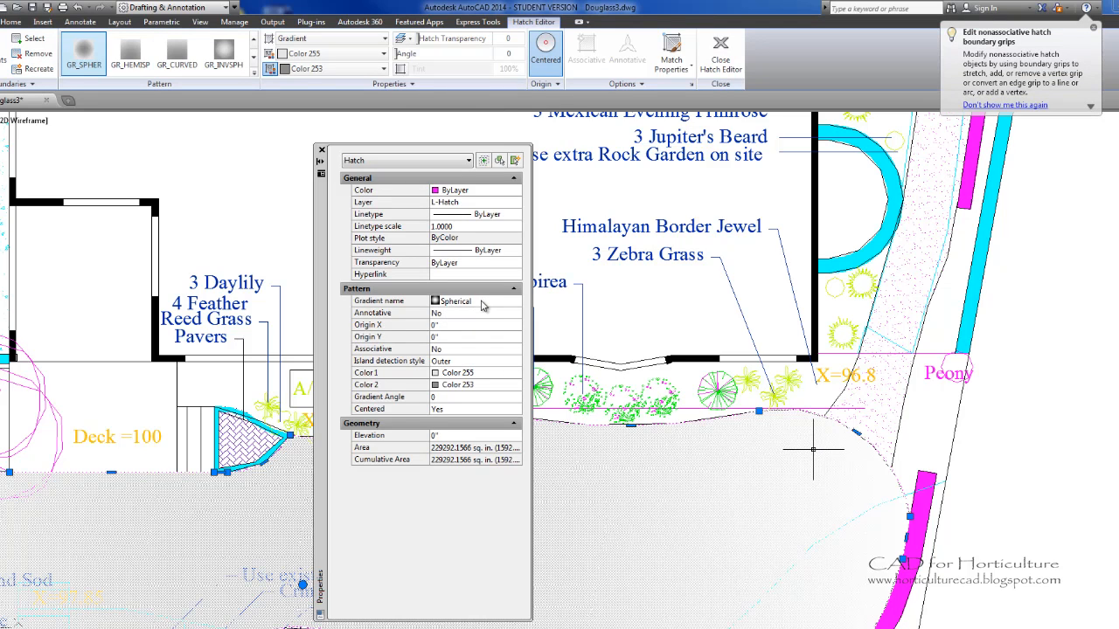
click(481, 302)
click(496, 305)
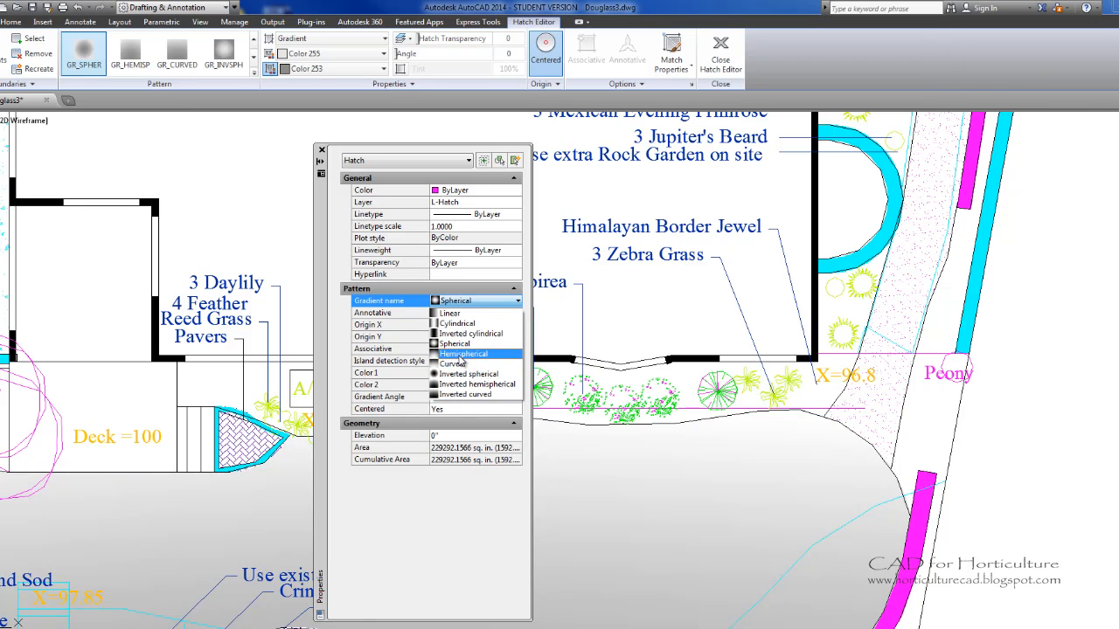
key(Escape)
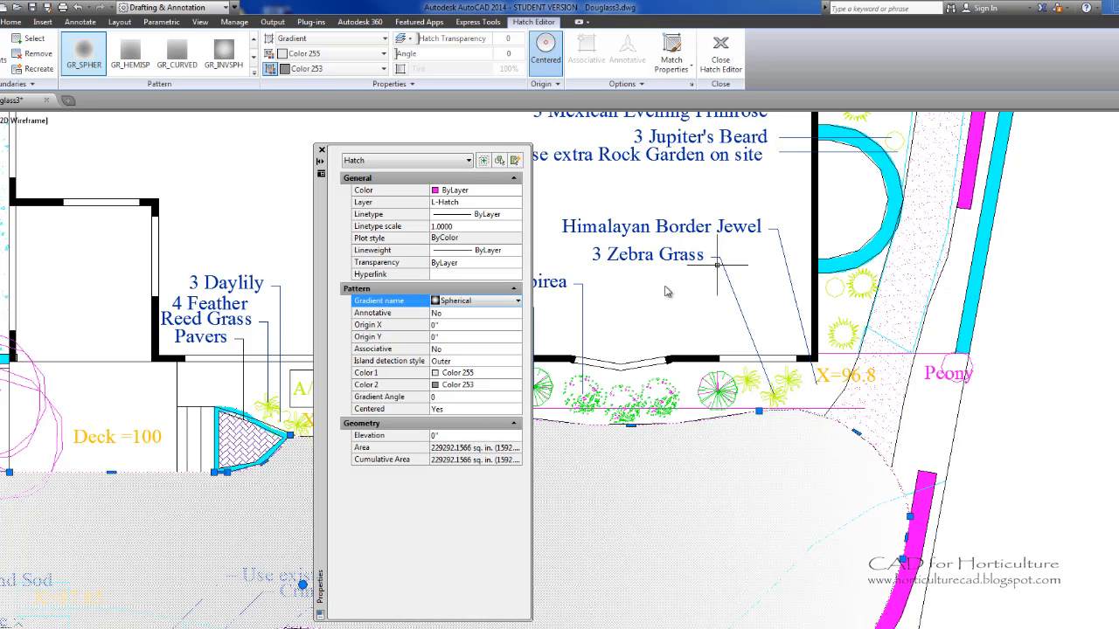
key(Escape)
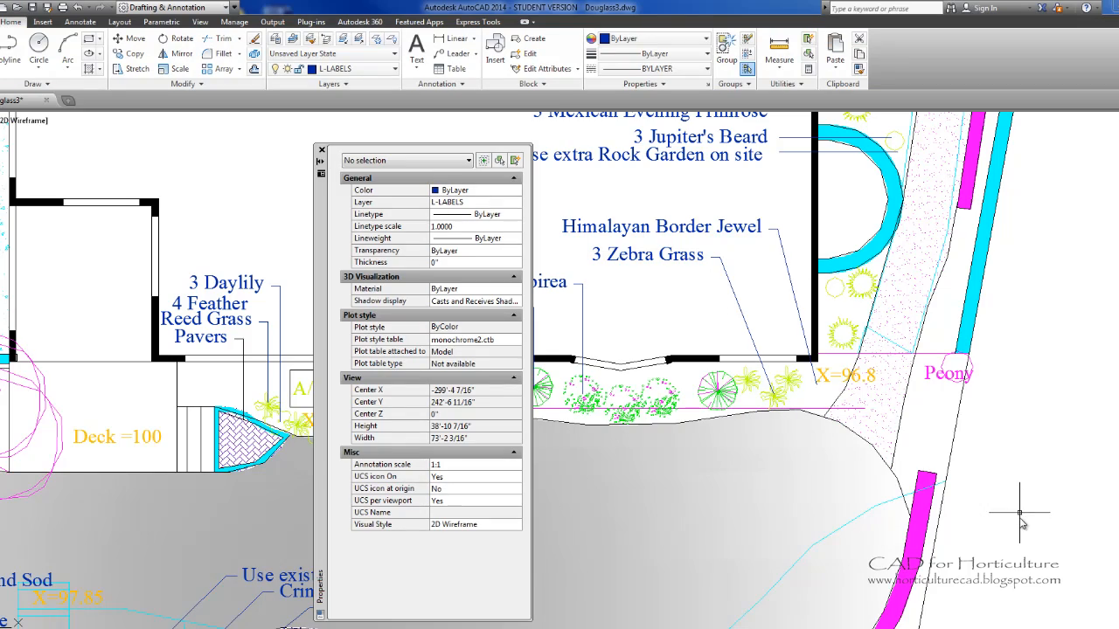
scroll(1019, 523, down, 4)
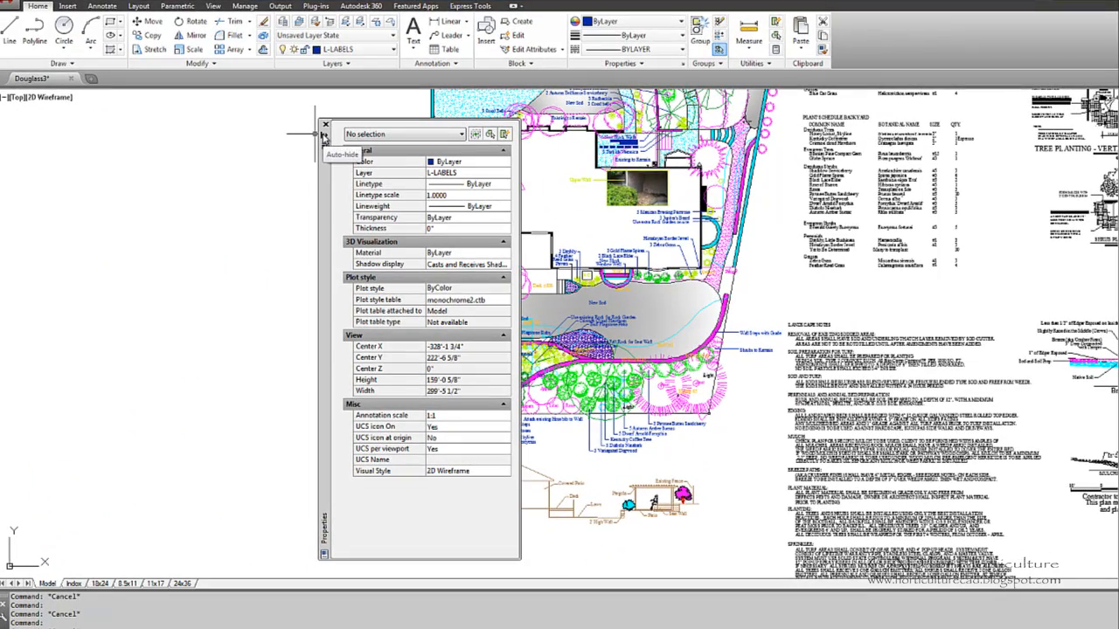
Step: Dock the floating Properties palette along the left edge of the drawing area
click(323, 136)
click(324, 148)
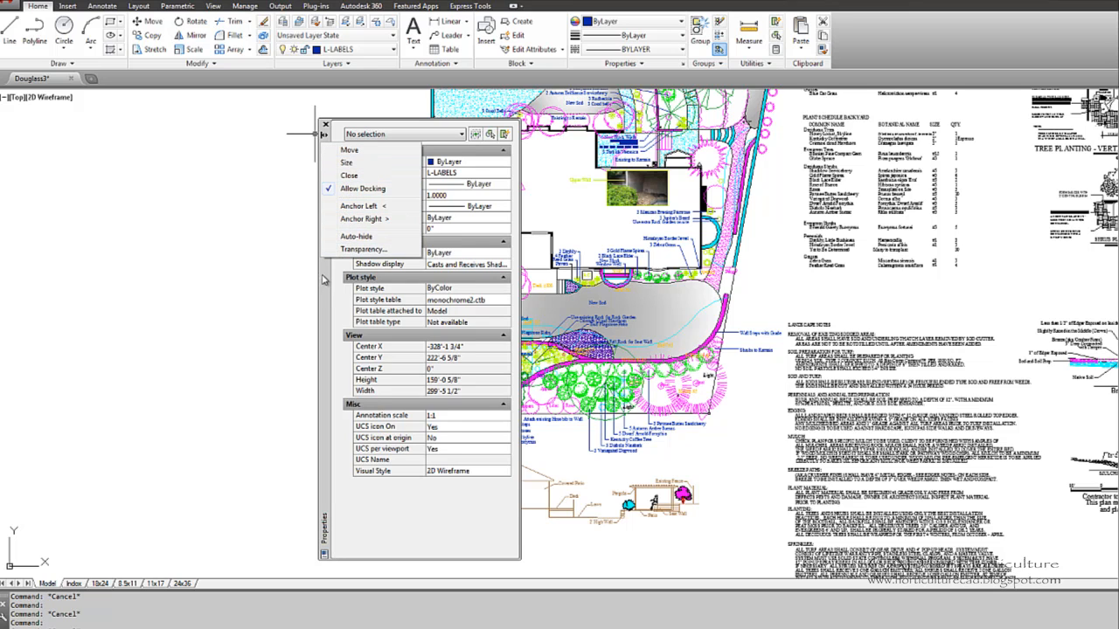
mouse_move(324, 278)
mouse_down()
mouse_move(282, 245)
mouse_move(3, 238)
mouse_move(70, 252)
mouse_up()
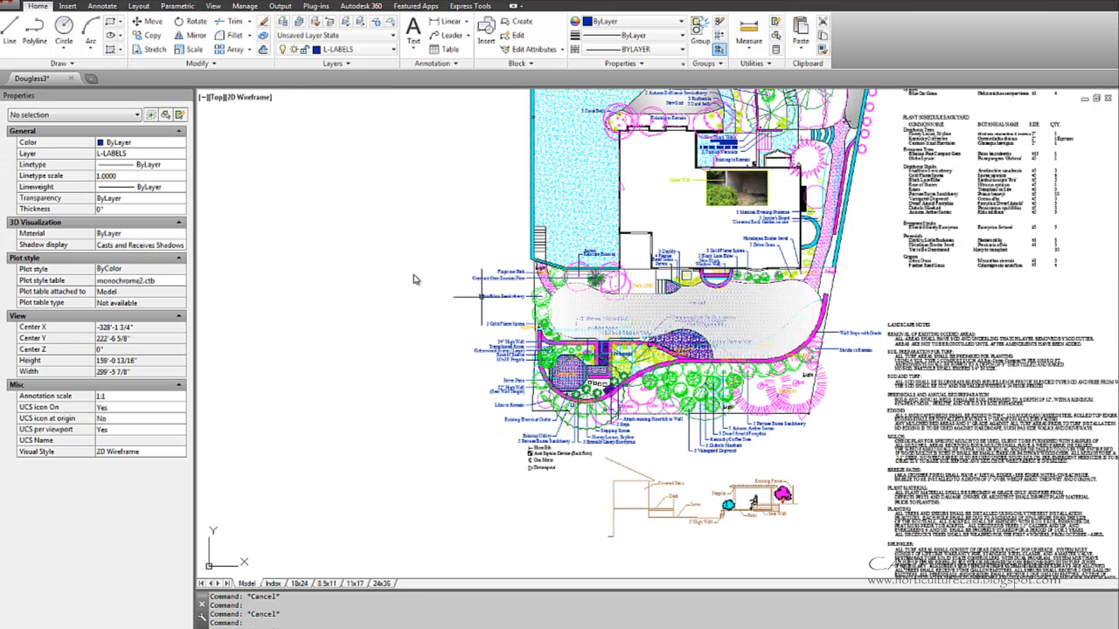
Step: Select the objects of the lower backyard plan, restrict the properties to Text objects, set their height to 9", and clear the selection
click(700, 373)
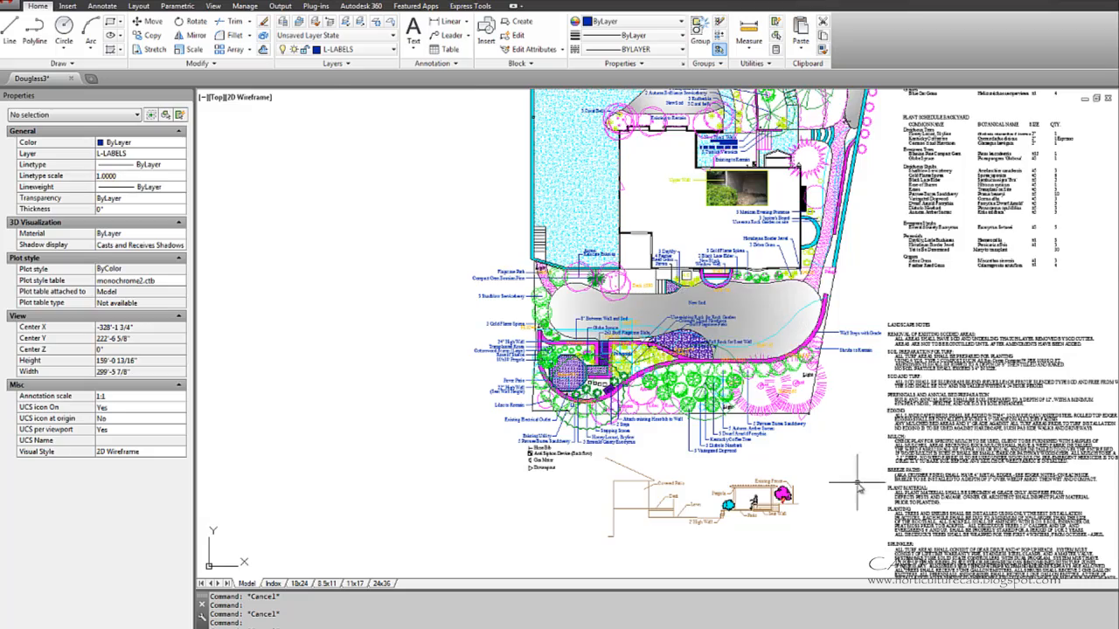
scroll(857, 482, up, 2)
click(238, 120)
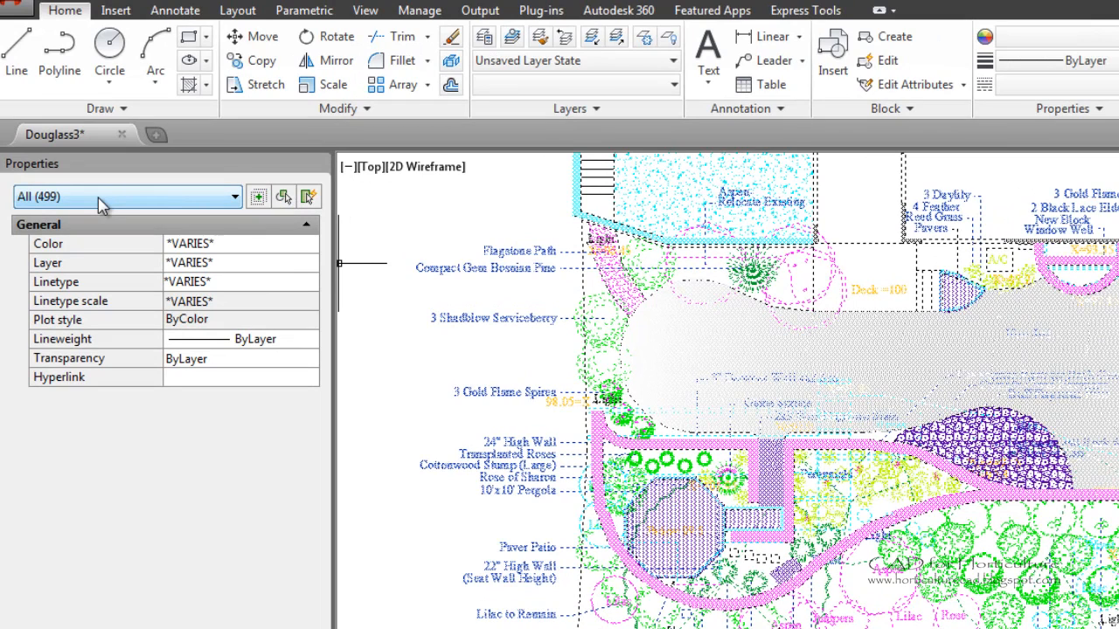
click(98, 199)
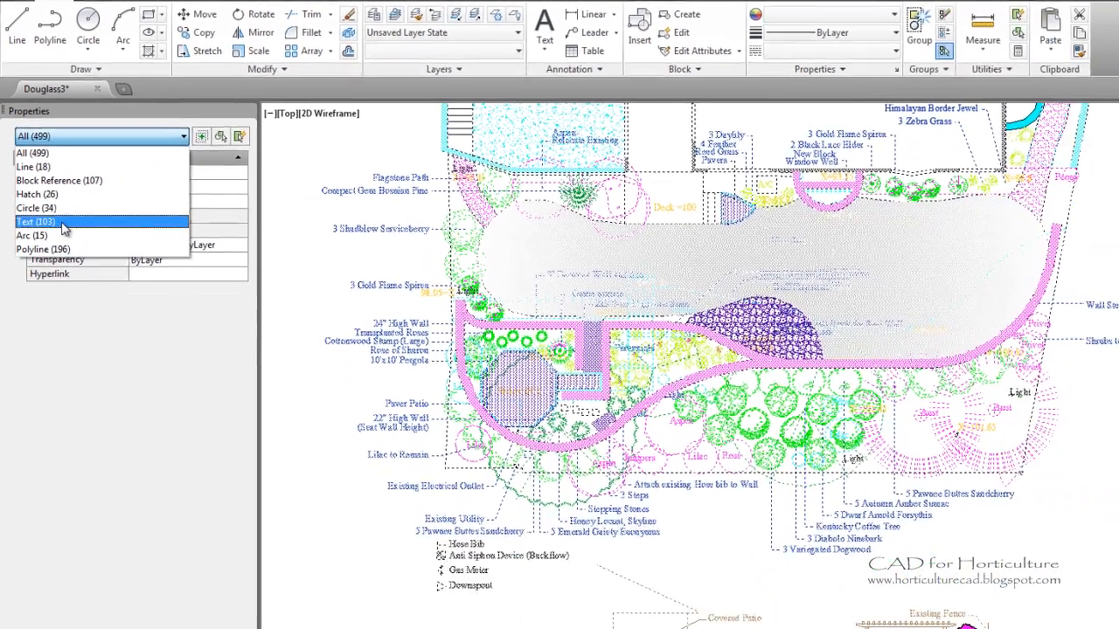
click(63, 224)
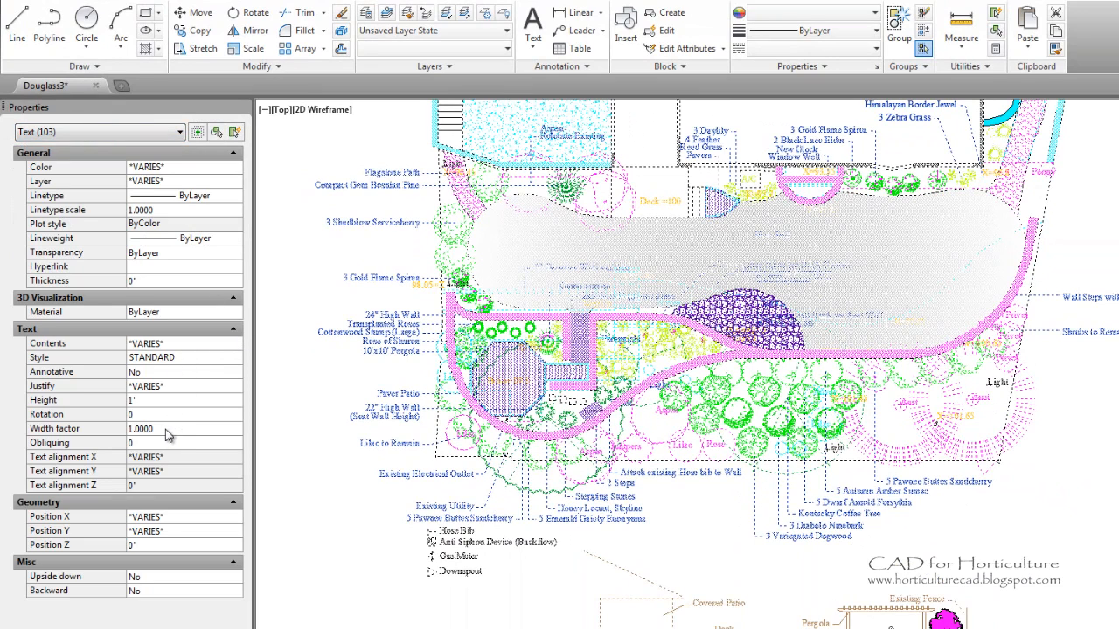
click(150, 400)
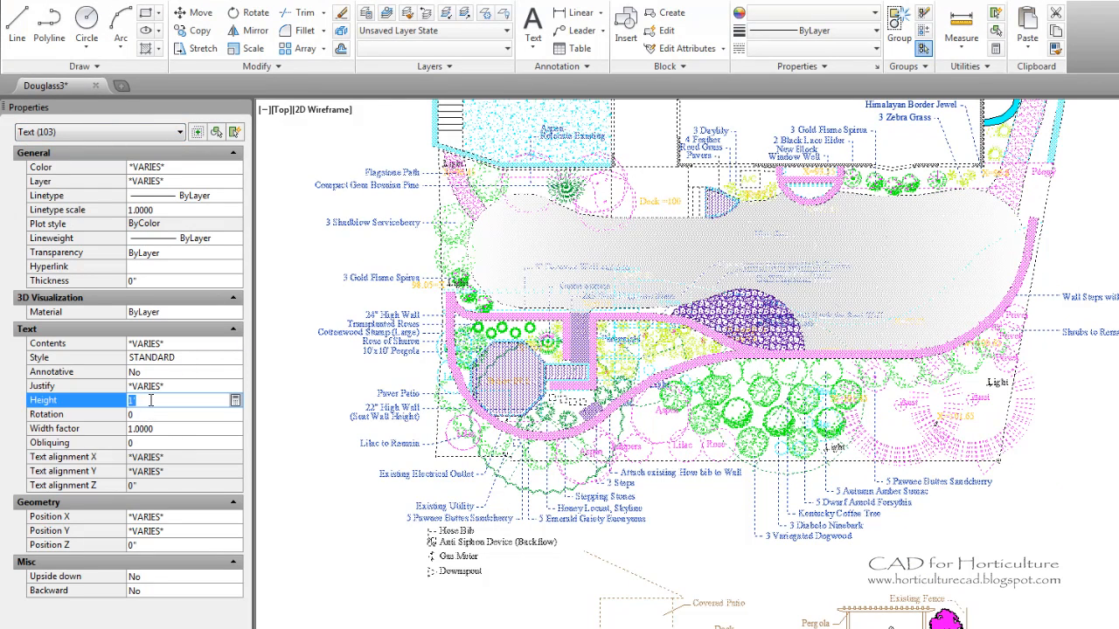
text(9)
click(201, 434)
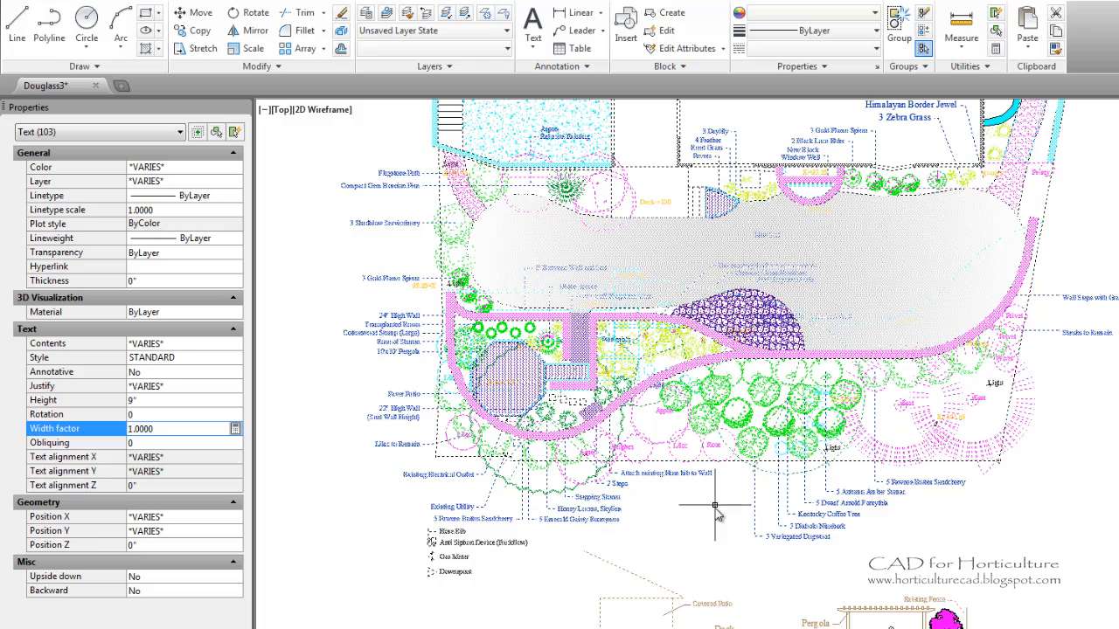
key(Escape)
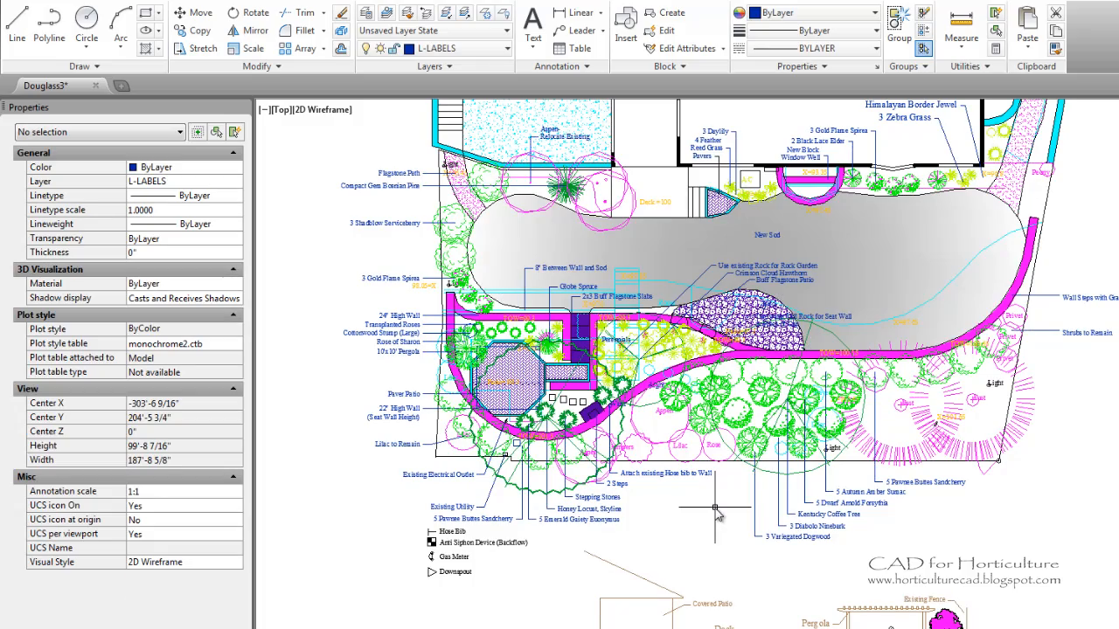
middle_drag(752, 235, 765, 450)
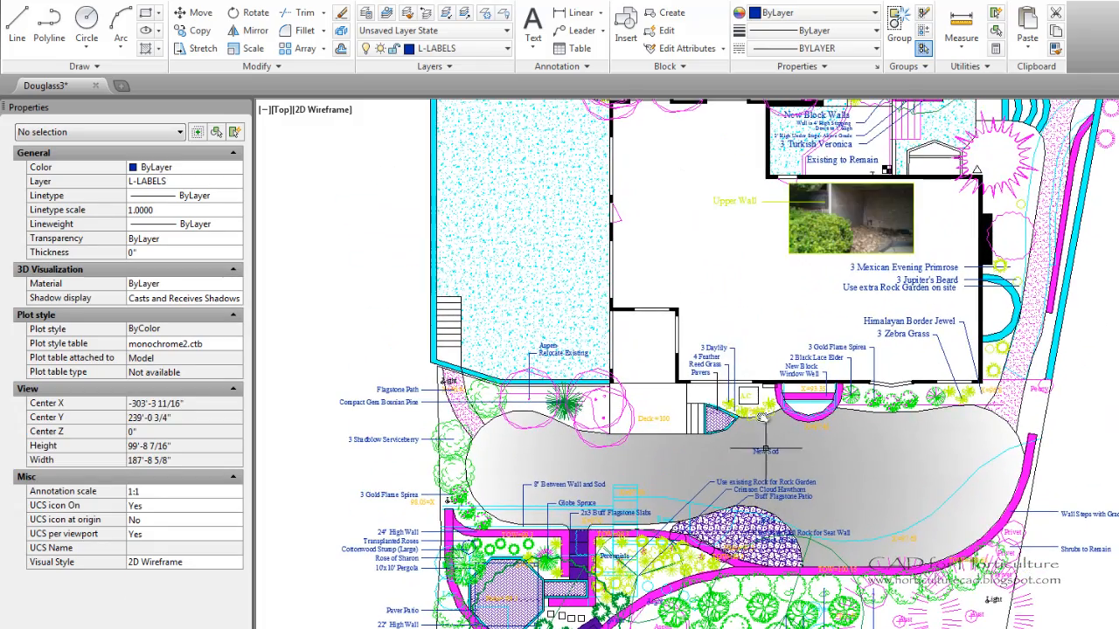
scroll(693, 332, up, 2)
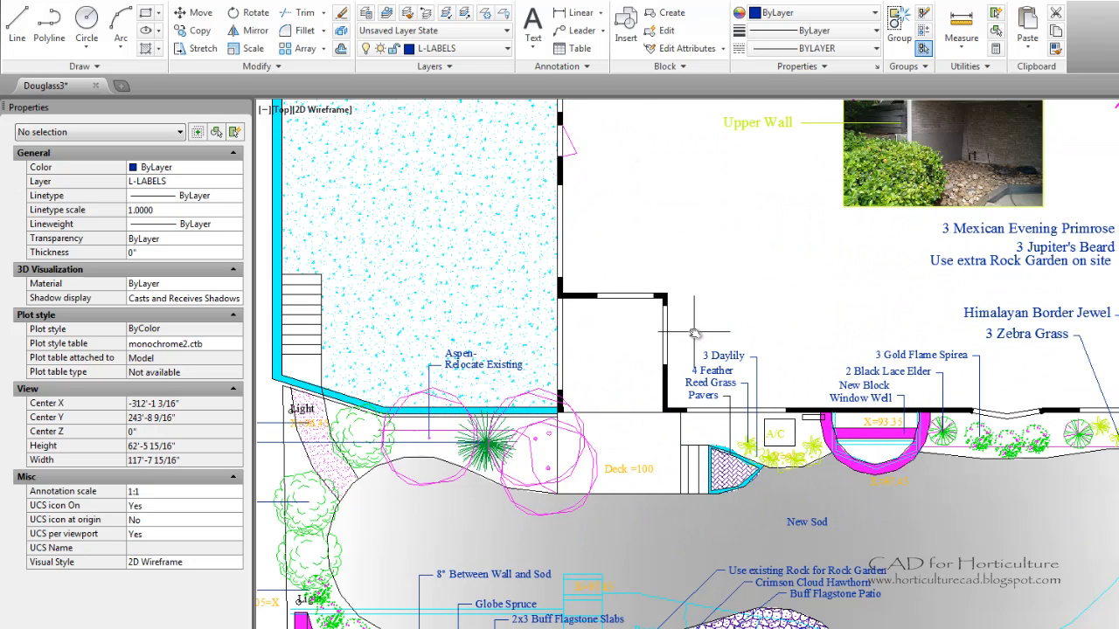
middle_drag(784, 324, 1002, 222)
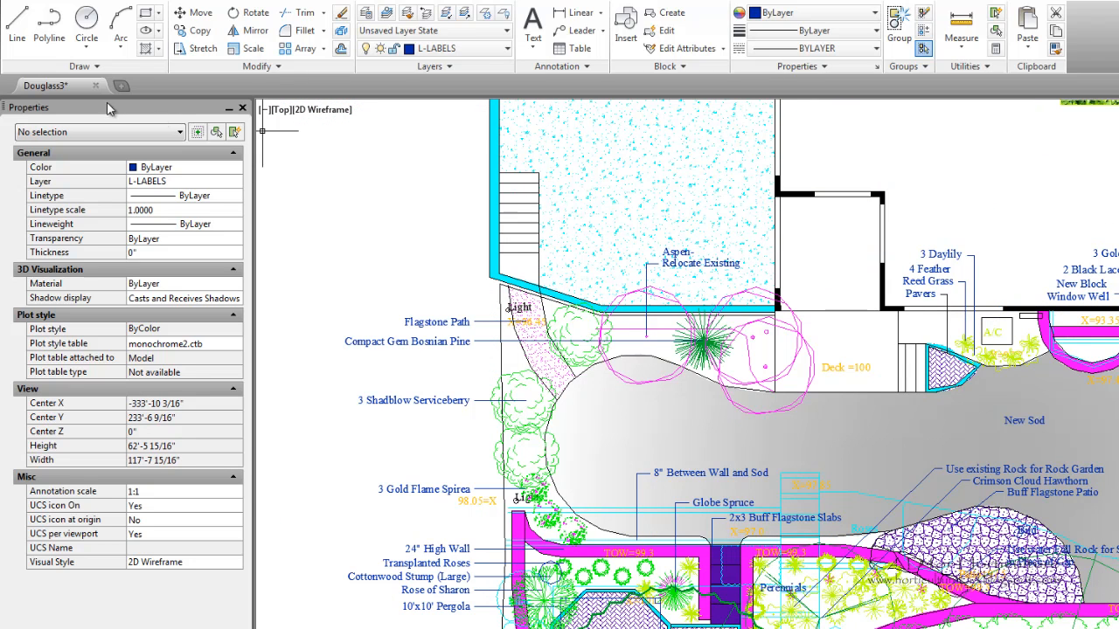